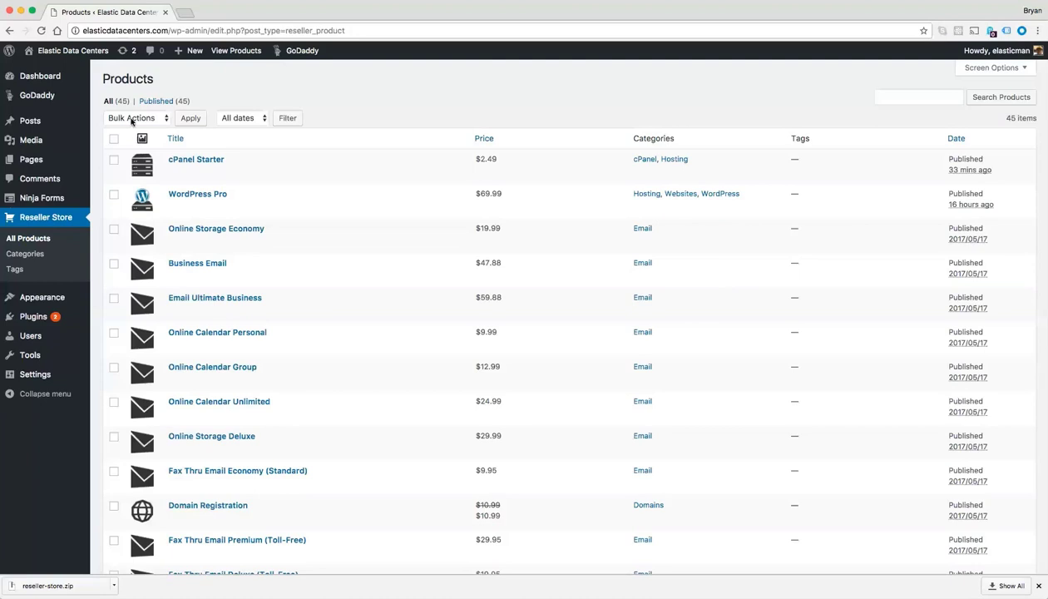
- Leave the Reseller Store product list and visit the live Elastic Data Centers site
left_click(46, 72)
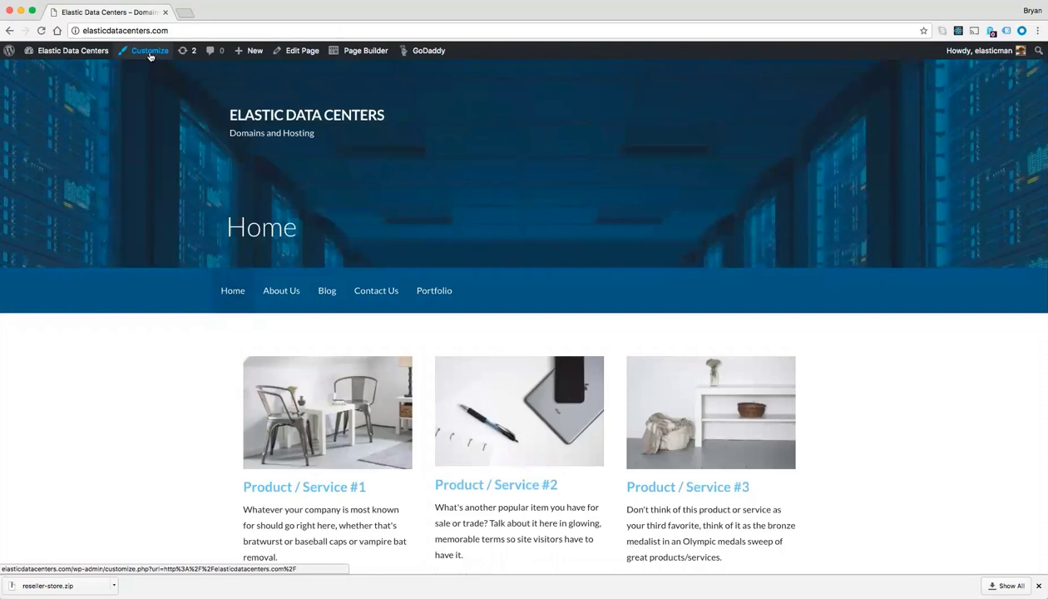
- Add a Reseller Domain Search widget to the Hero widget area in the Customizer
left_click(151, 54)
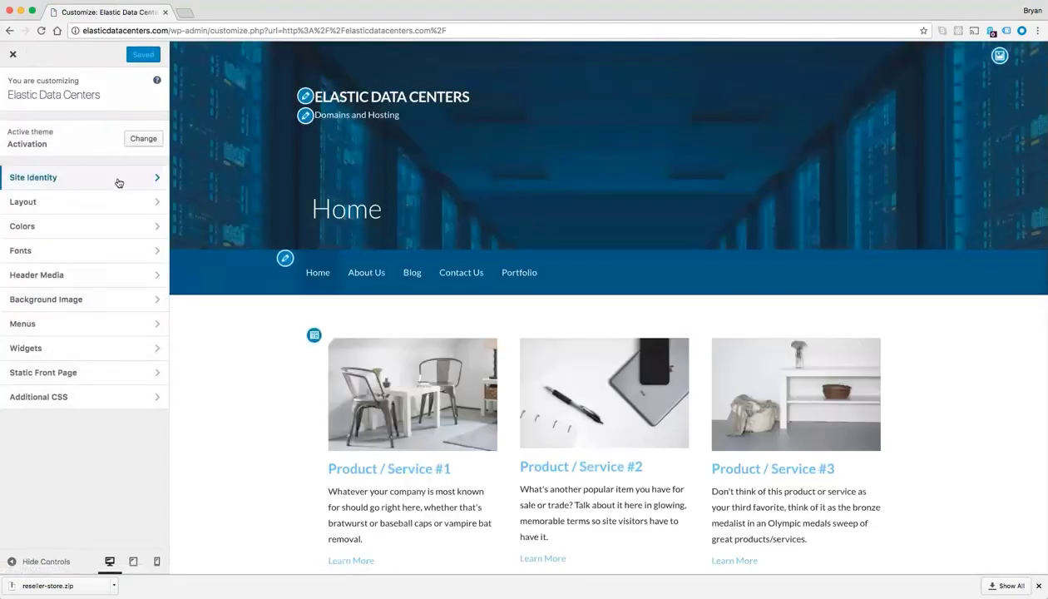
left_click(56, 351)
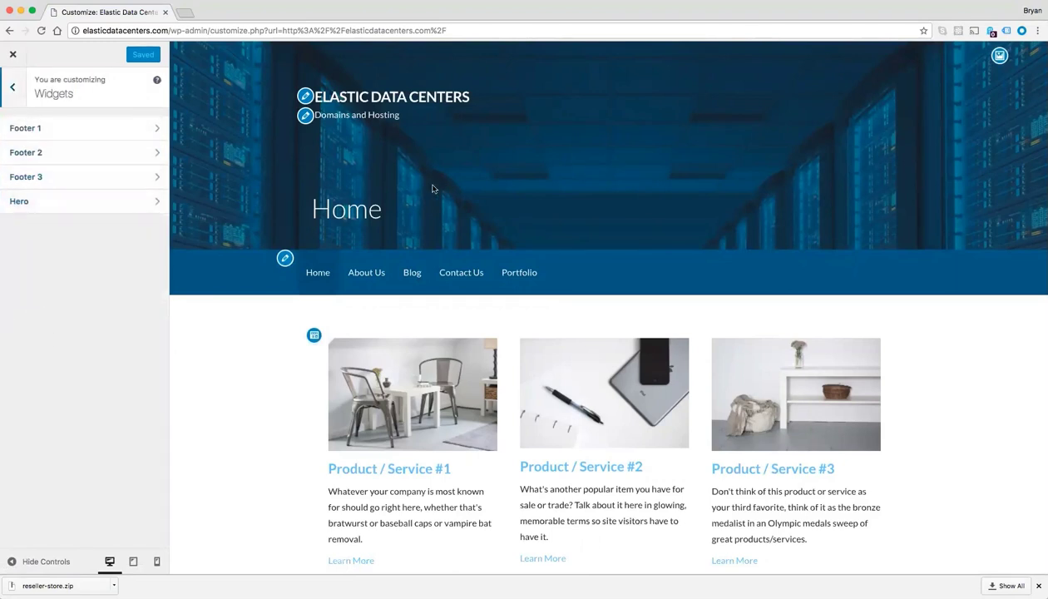
left_click(69, 205)
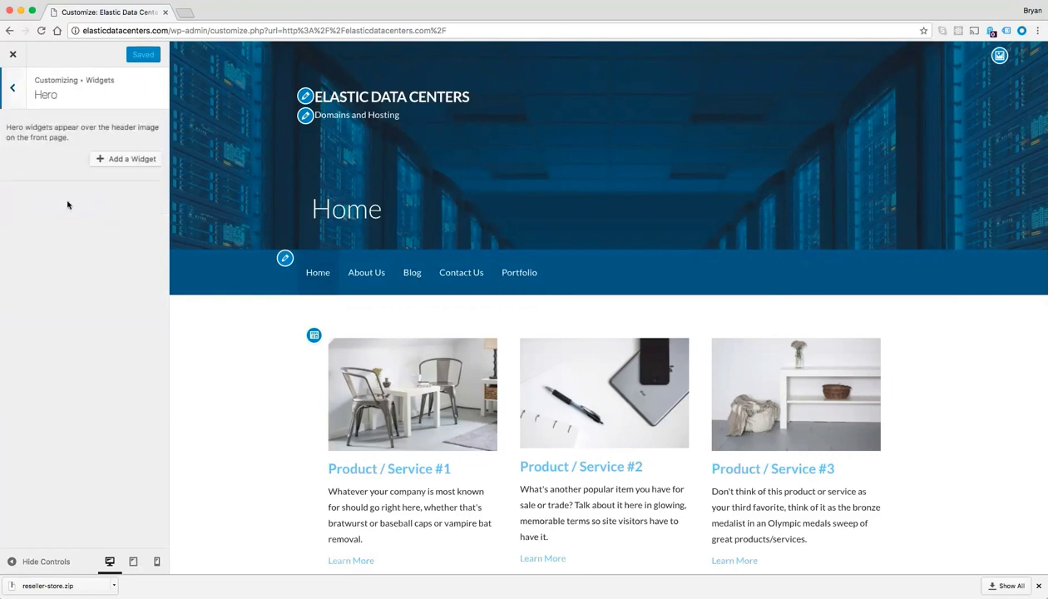
left_click(123, 161)
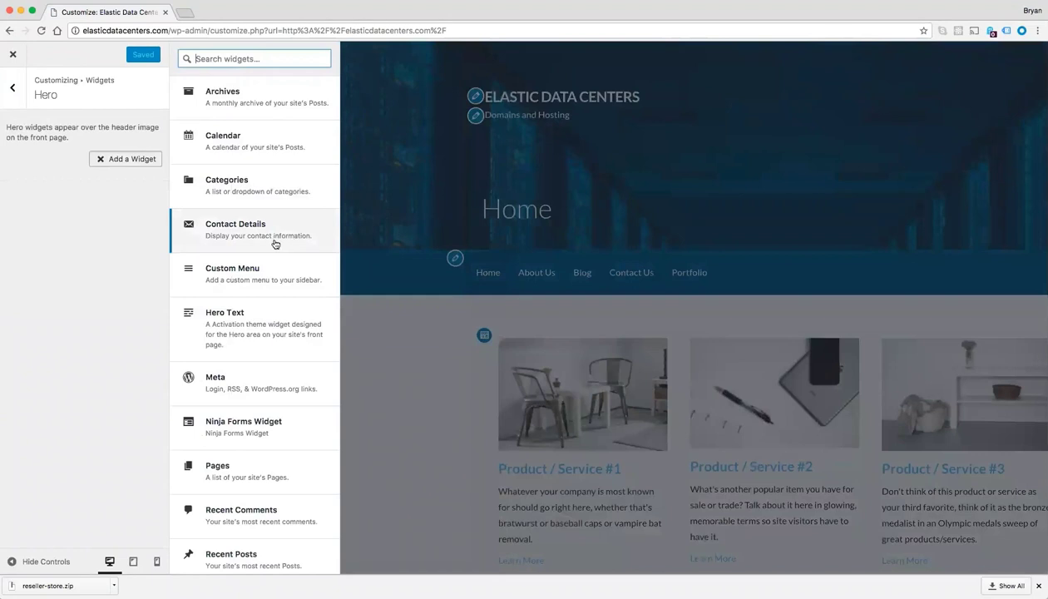
scroll(274, 243, "down", 6)
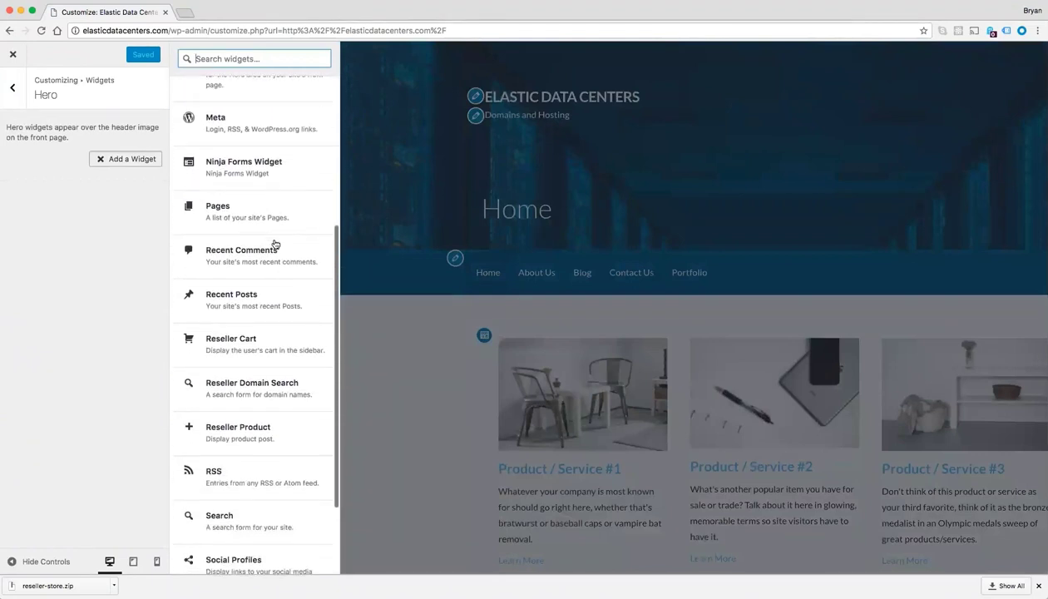
scroll(274, 243, "down", 1)
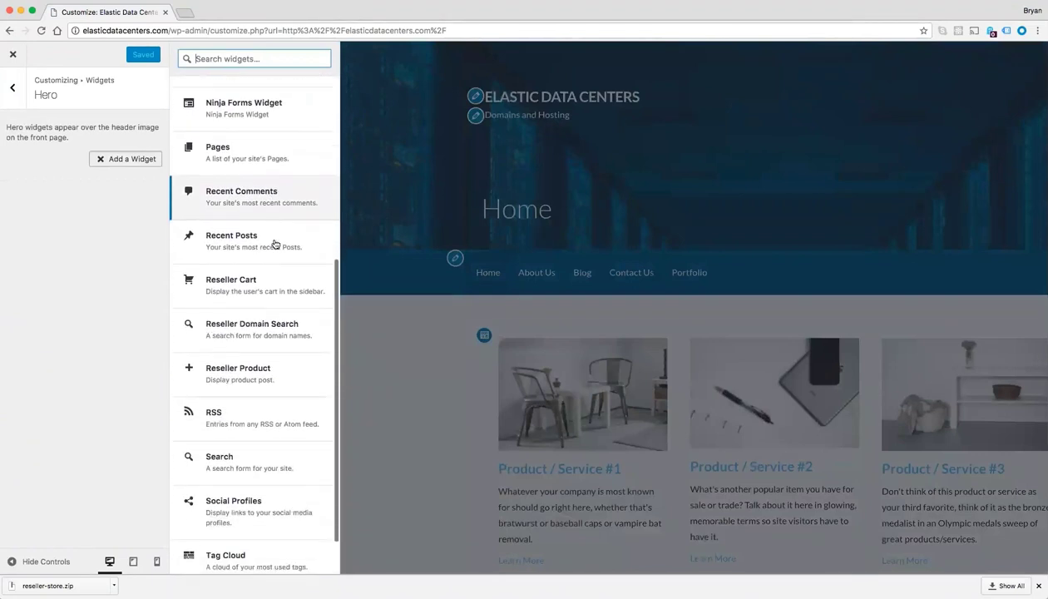
left_click(222, 340)
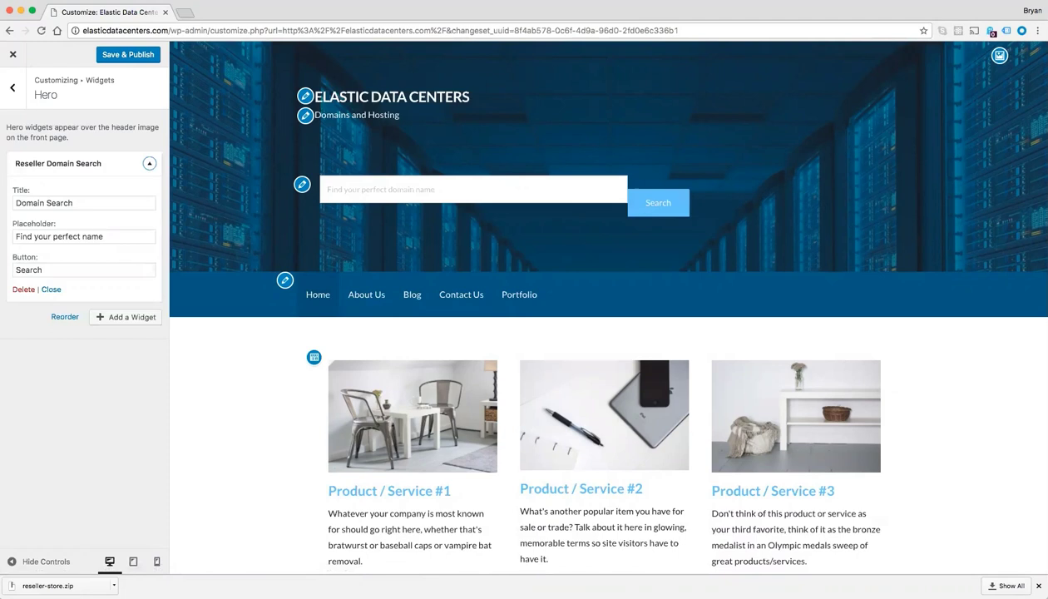
left_click(14, 90)
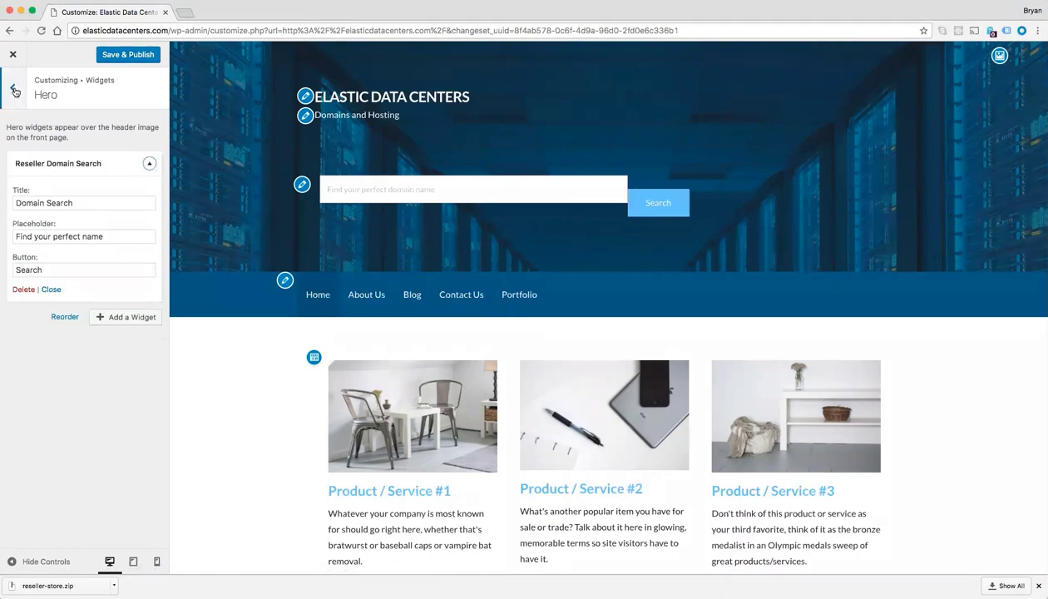
left_click(14, 91)
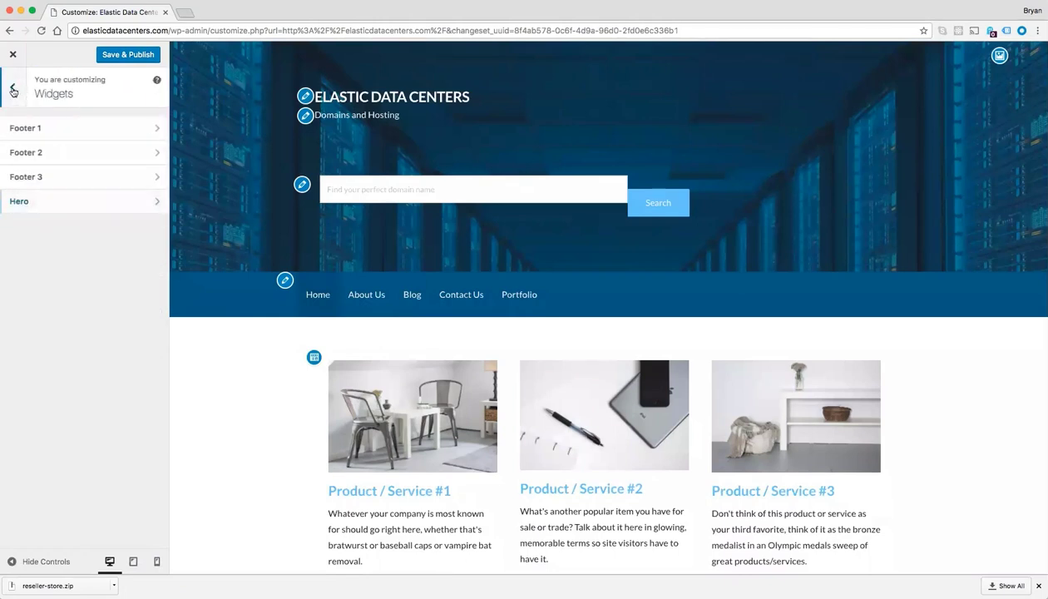
left_click(13, 91)
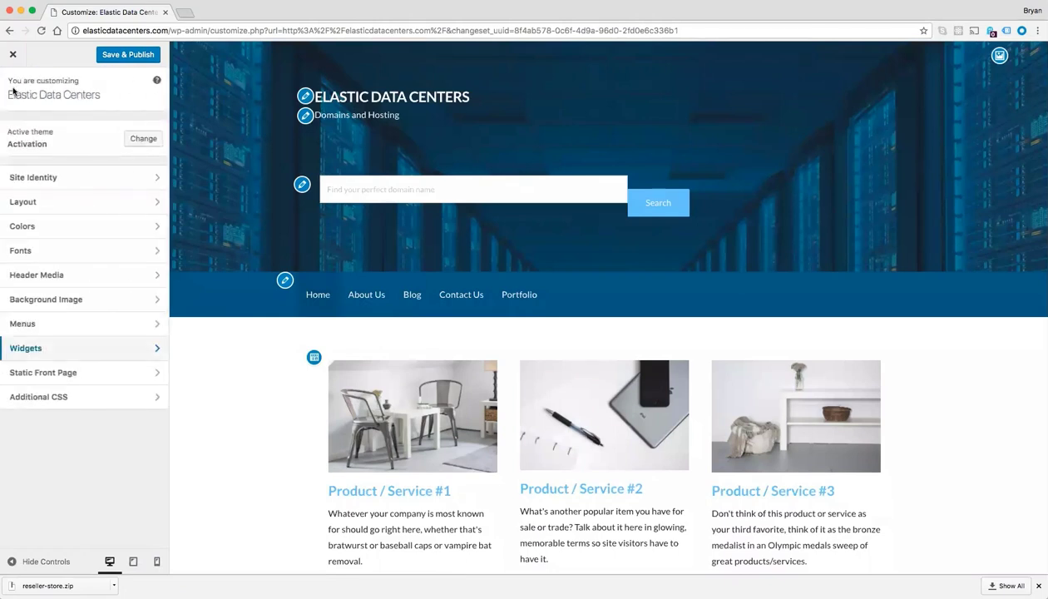
- Add the .rstore-domain-search margin-top: 24px rule in Additional CSS and publish it
left_click(67, 396)
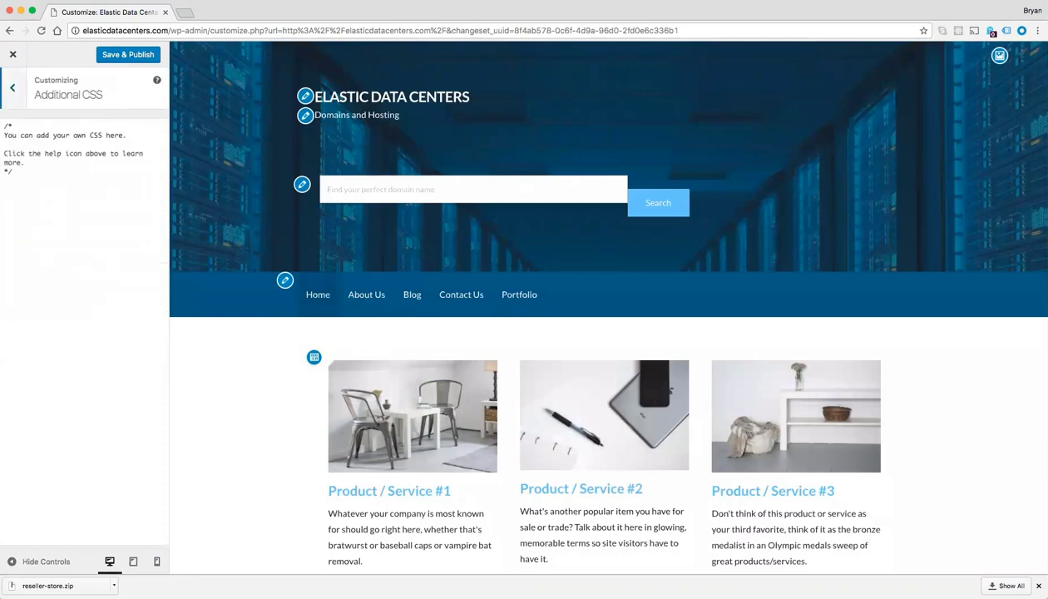
left_click(38, 171)
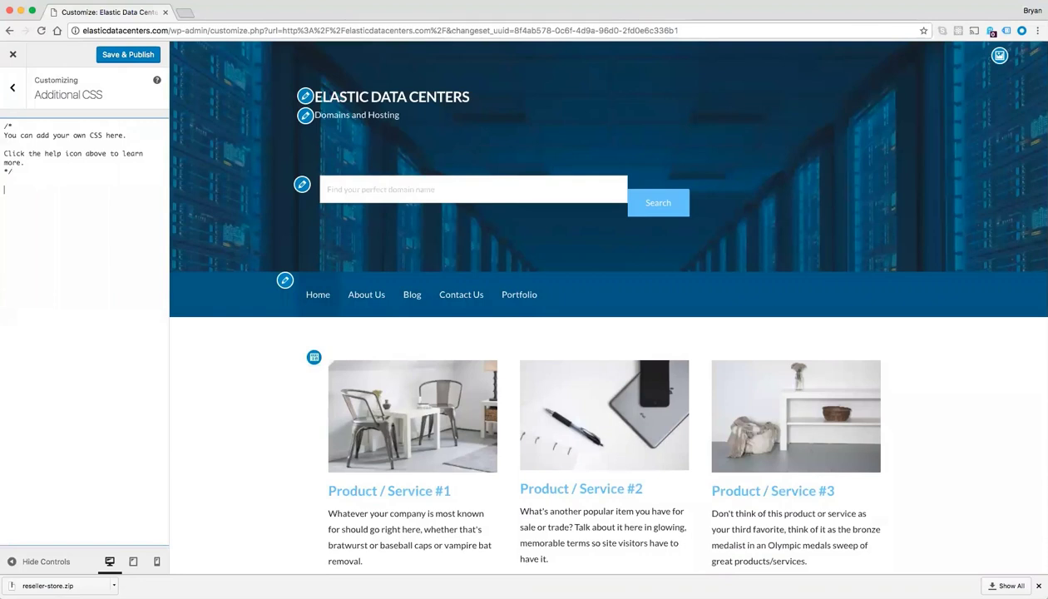
type(".hero .rstore-domain-search .input-group .form-control {     margin-top: 24px; }")
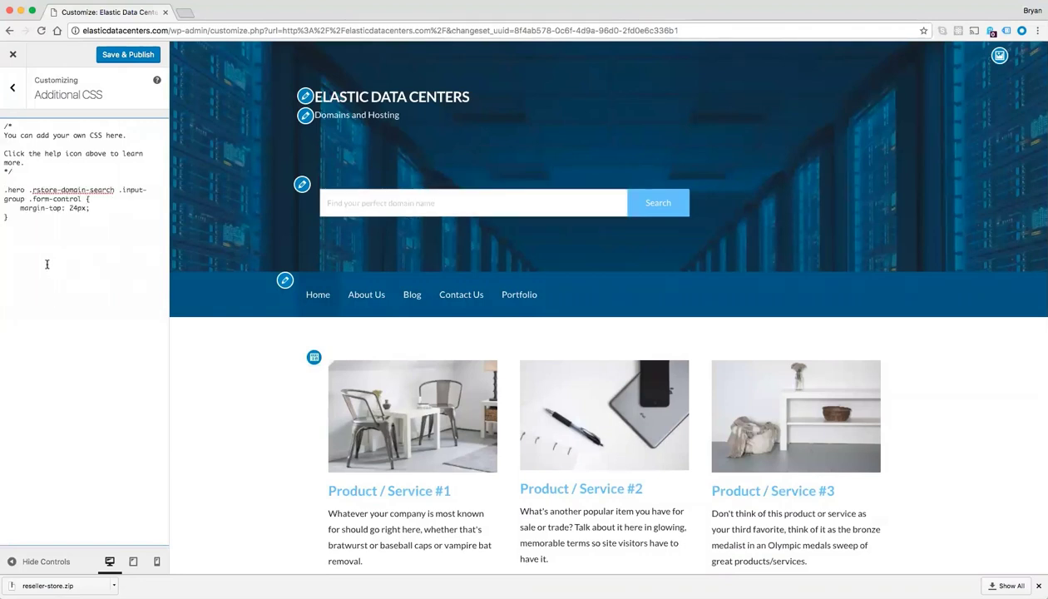
left_click(123, 57)
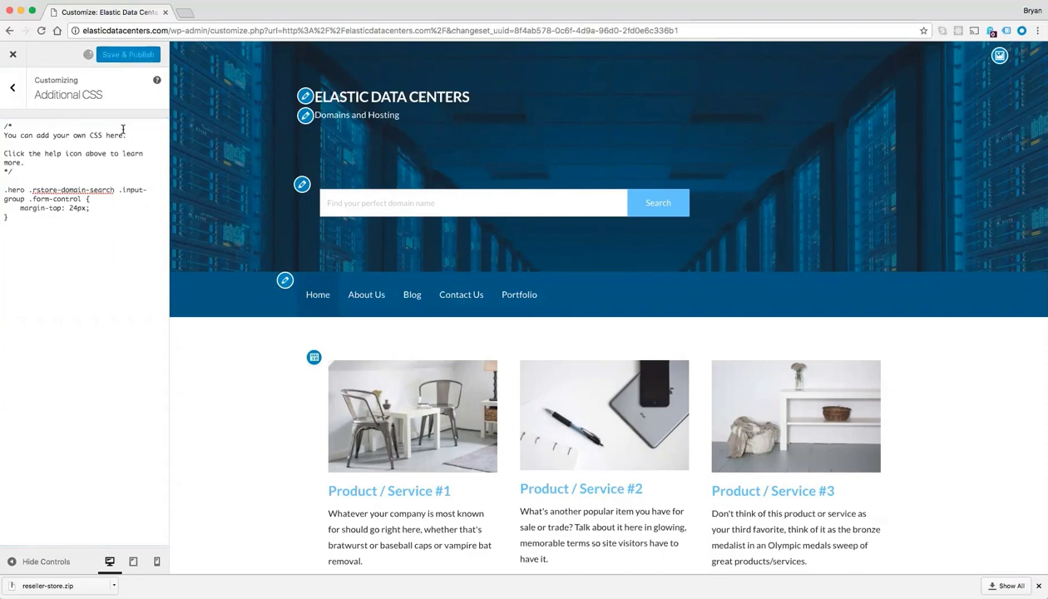
left_click(14, 56)
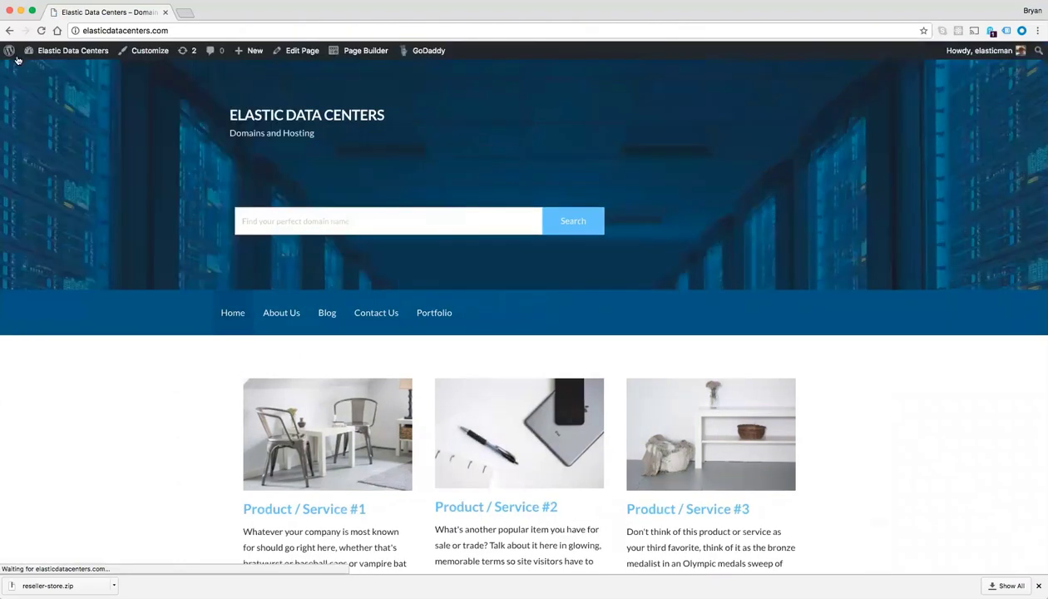
- Add the Websites and Hosting product categories to the Primary Menu
left_click(150, 51)
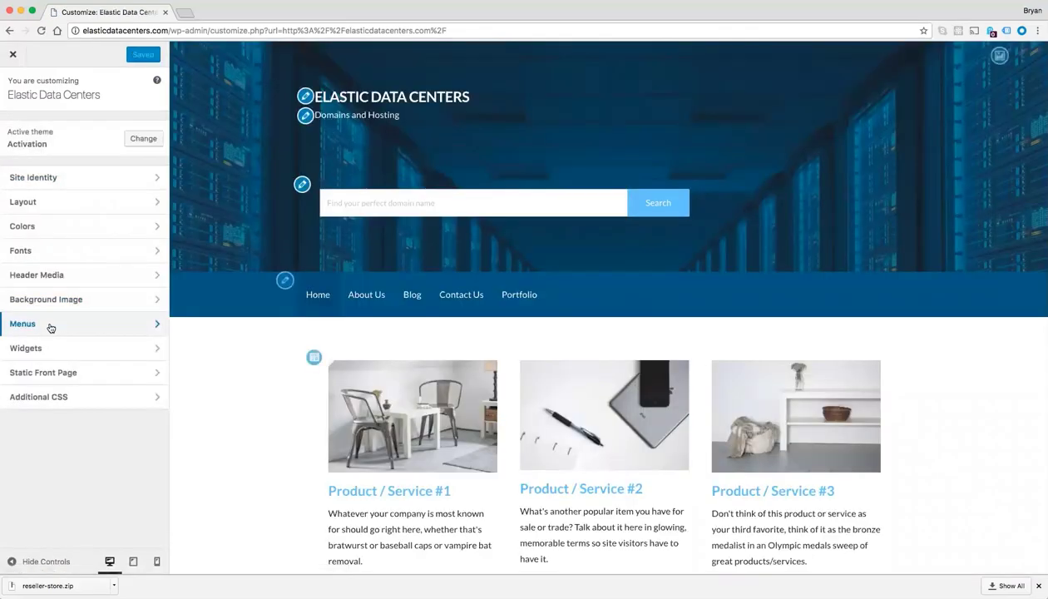
left_click(50, 325)
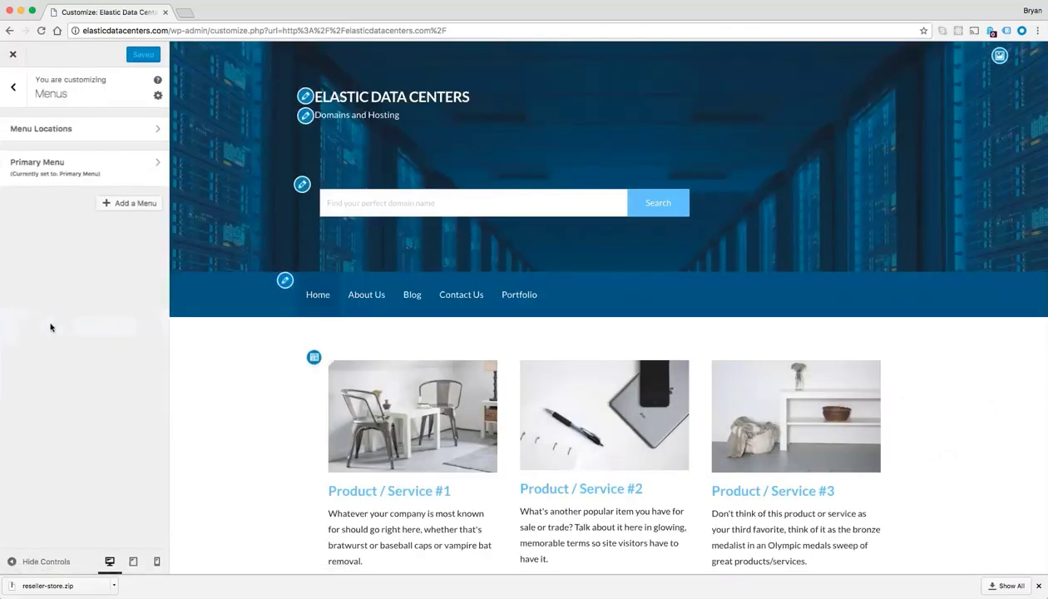
left_click(68, 164)
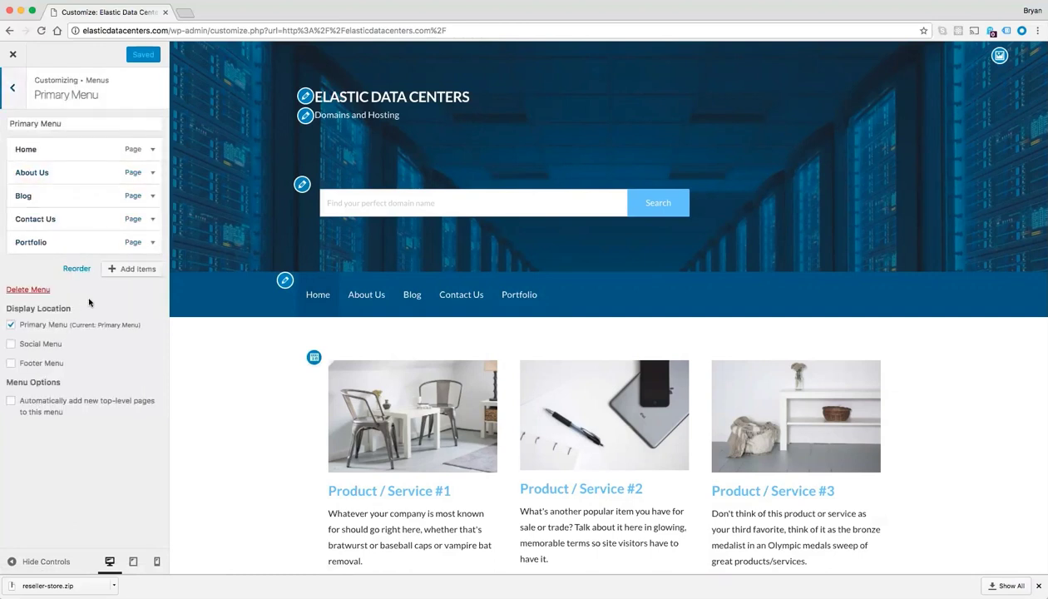
left_click(124, 272)
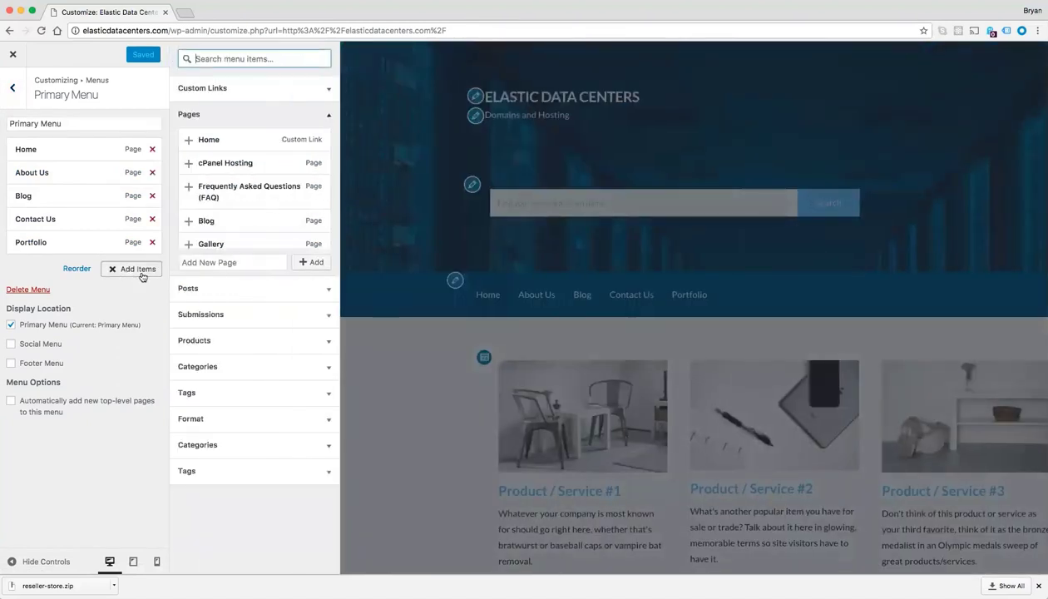
left_click(226, 446)
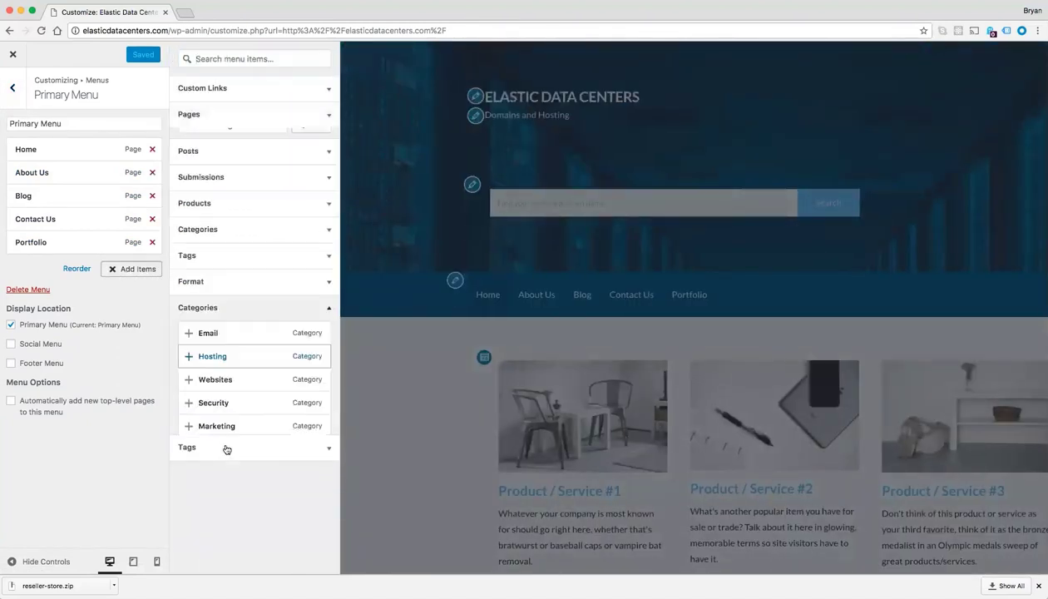
left_click_drag(230, 348, 208, 367)
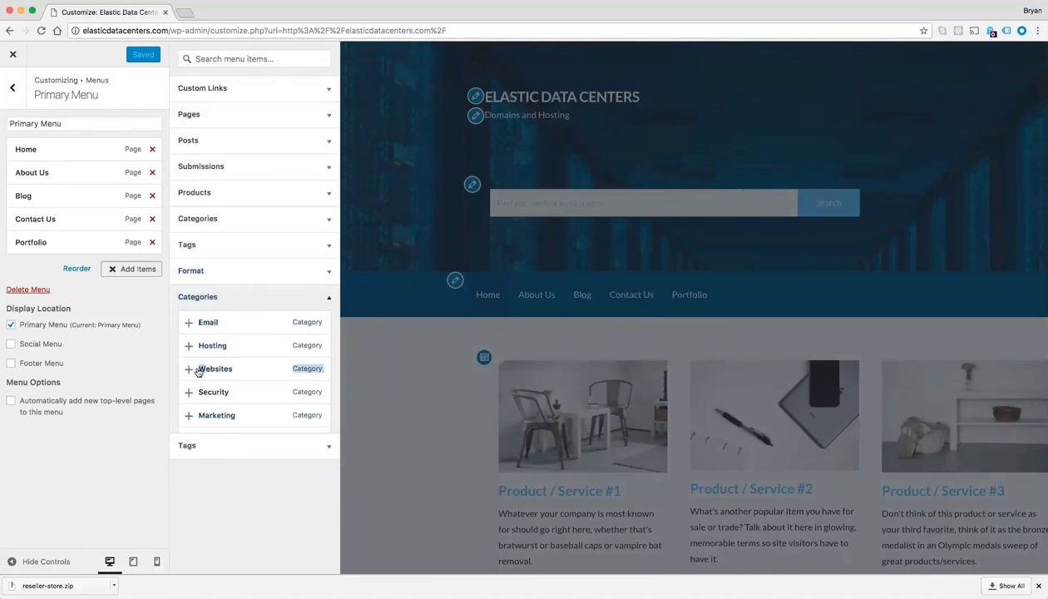
left_click(190, 368)
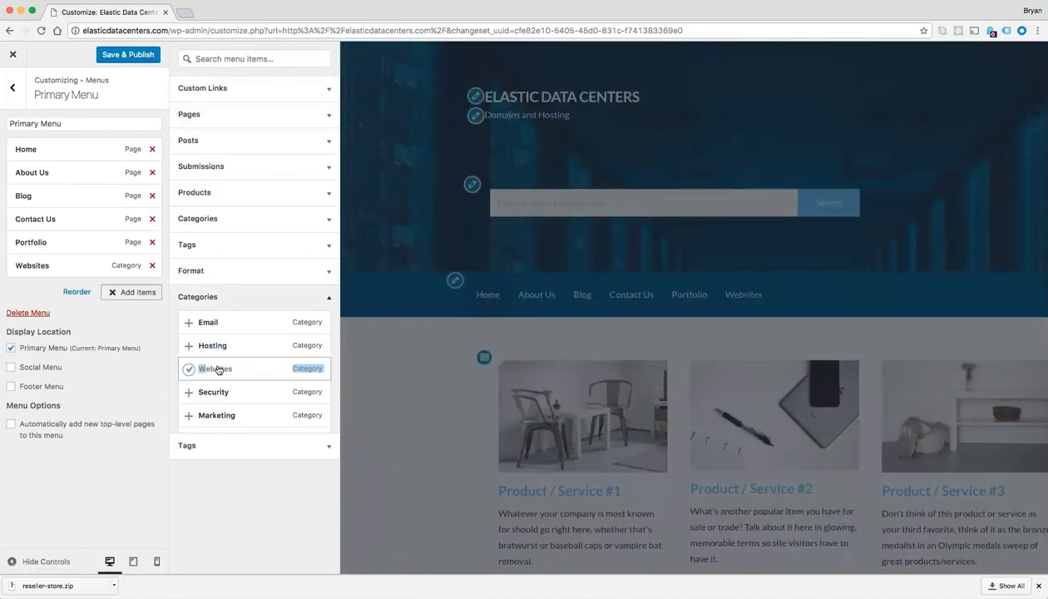
left_click(188, 349)
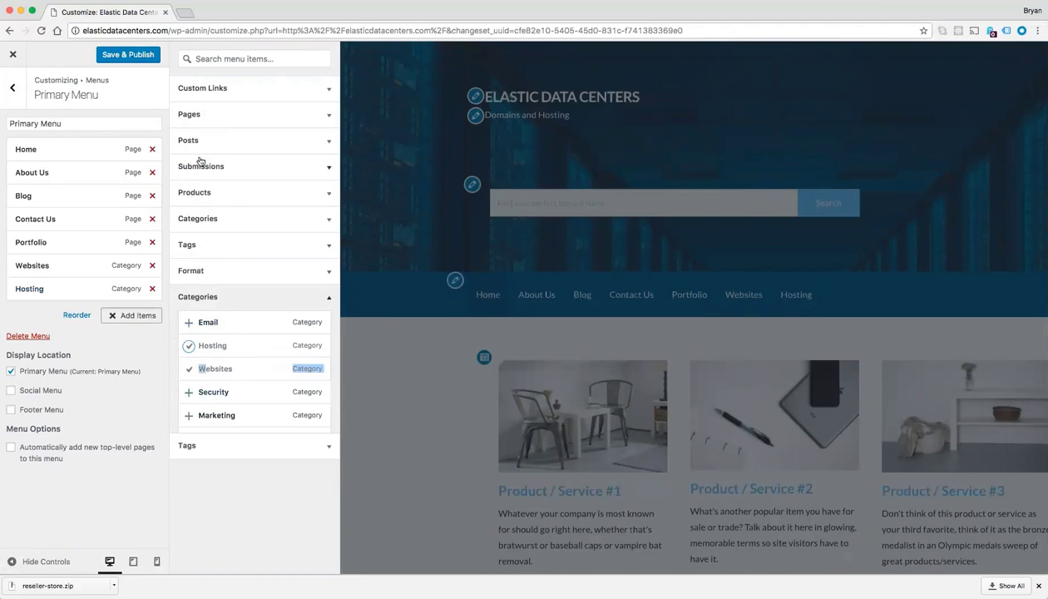
- Add the cPanel Hosting page nested under Hosting, then publish the menu
left_click(280, 119)
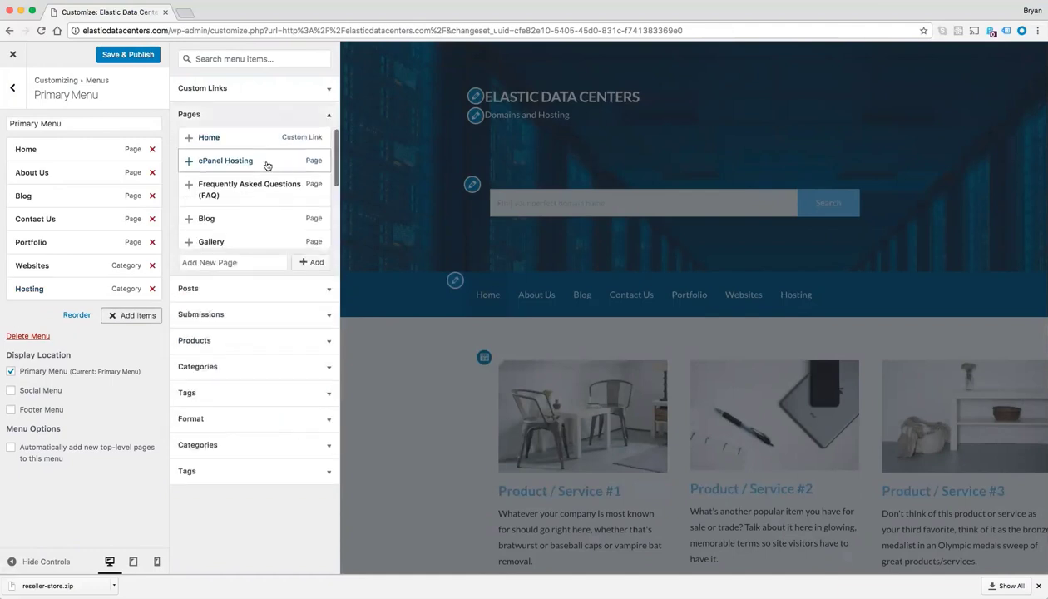
scroll(190, 165, "down", 1)
left_click(189, 163)
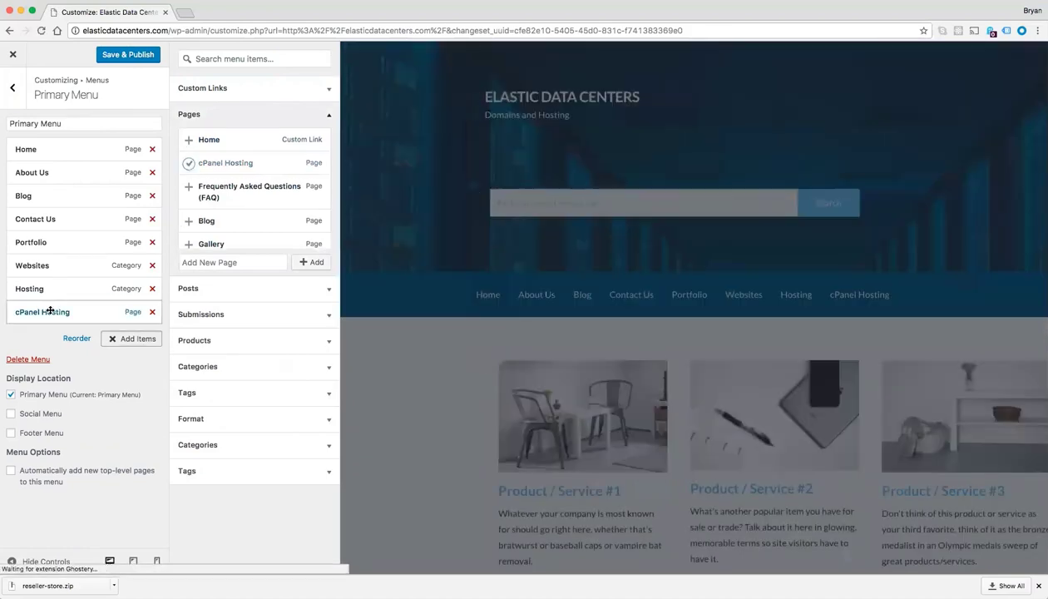
left_click_drag(37, 310, 62, 305)
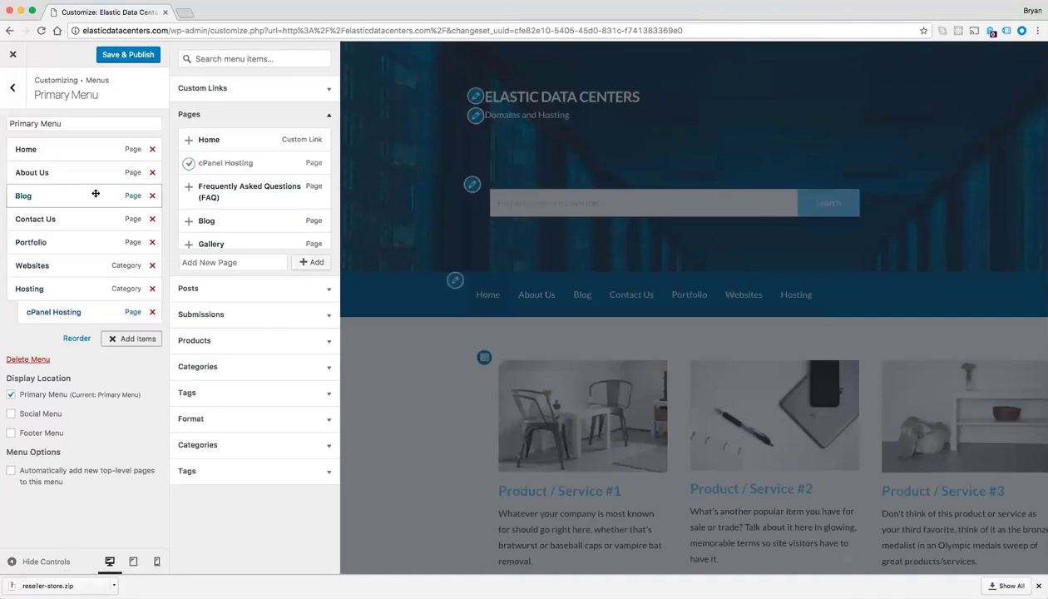
left_click(137, 57)
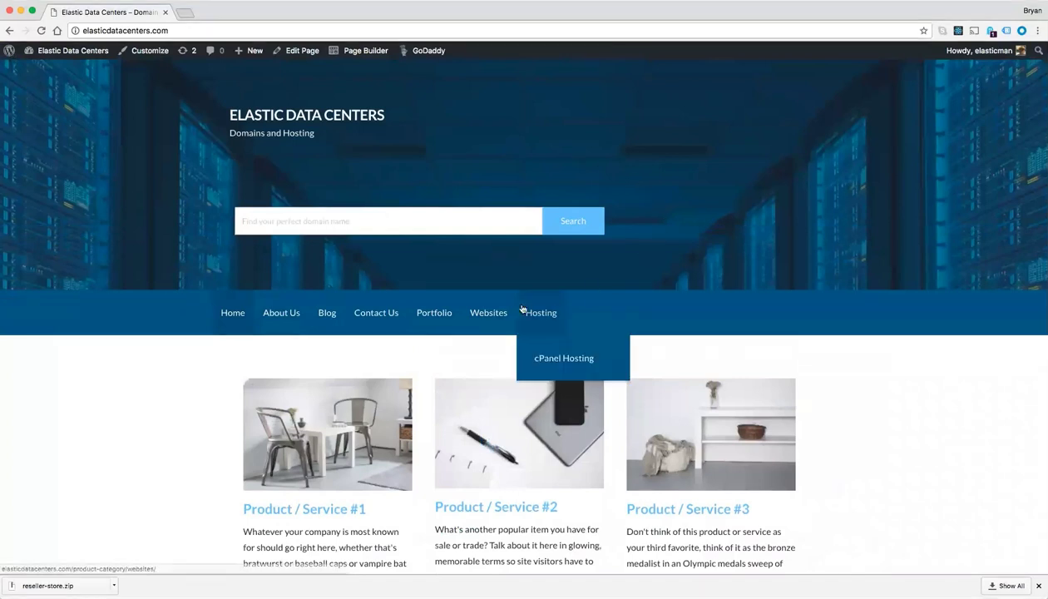
- Open the Hosting category page and scroll through its hosting products and prices
mouse_move(536, 313)
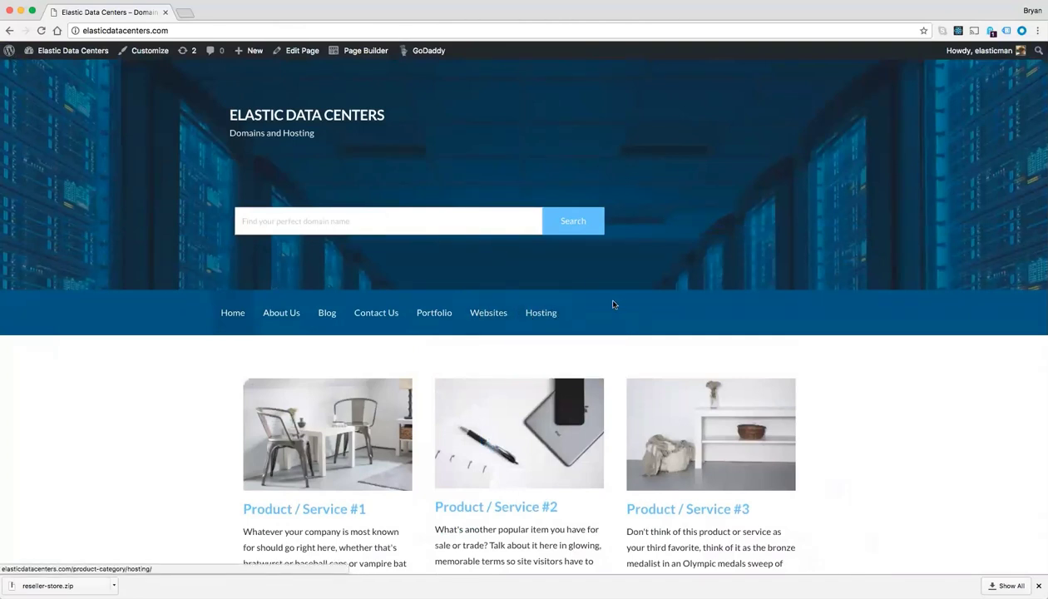
left_click(548, 313)
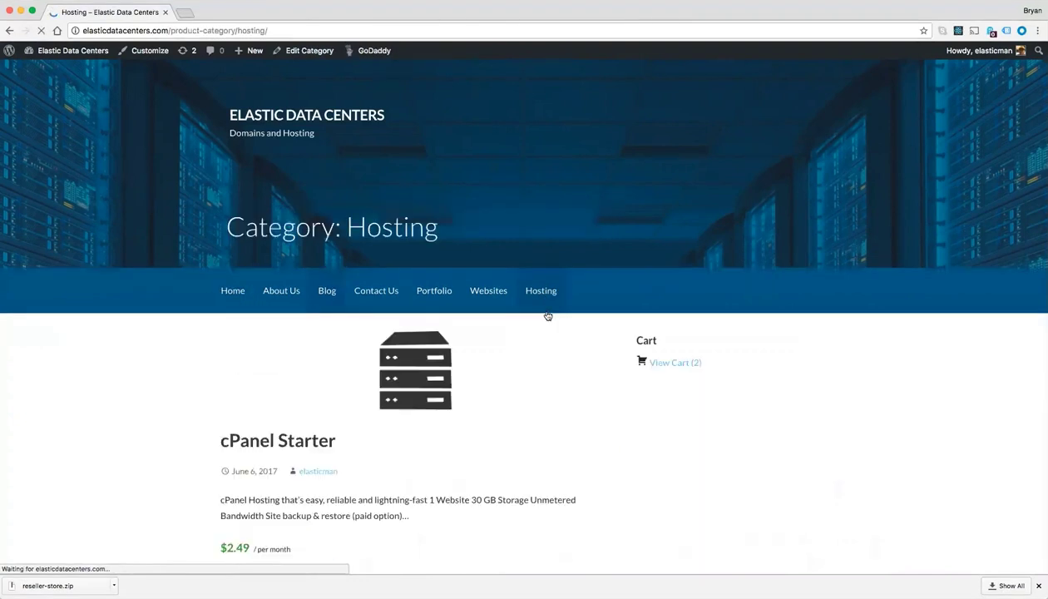
scroll(477, 362, "down", 13)
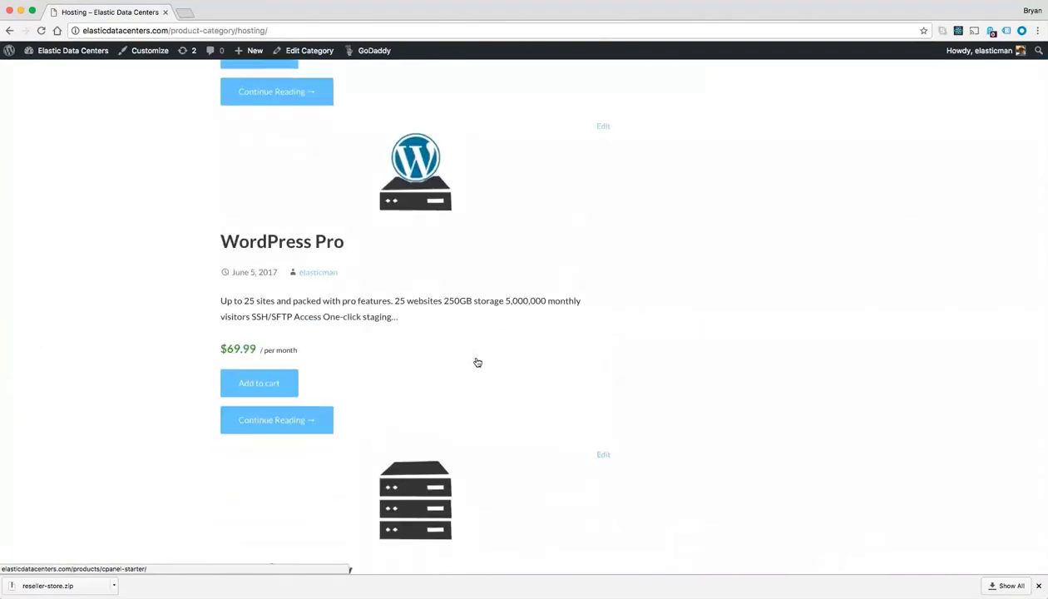
scroll(477, 362, "down", 10)
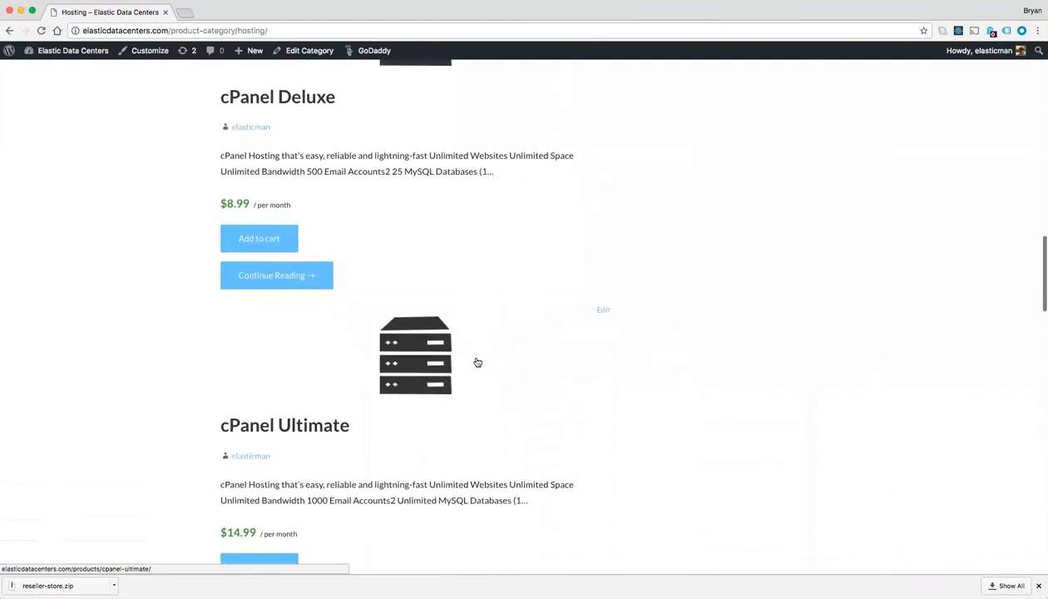
scroll(476, 360, "up", 20)
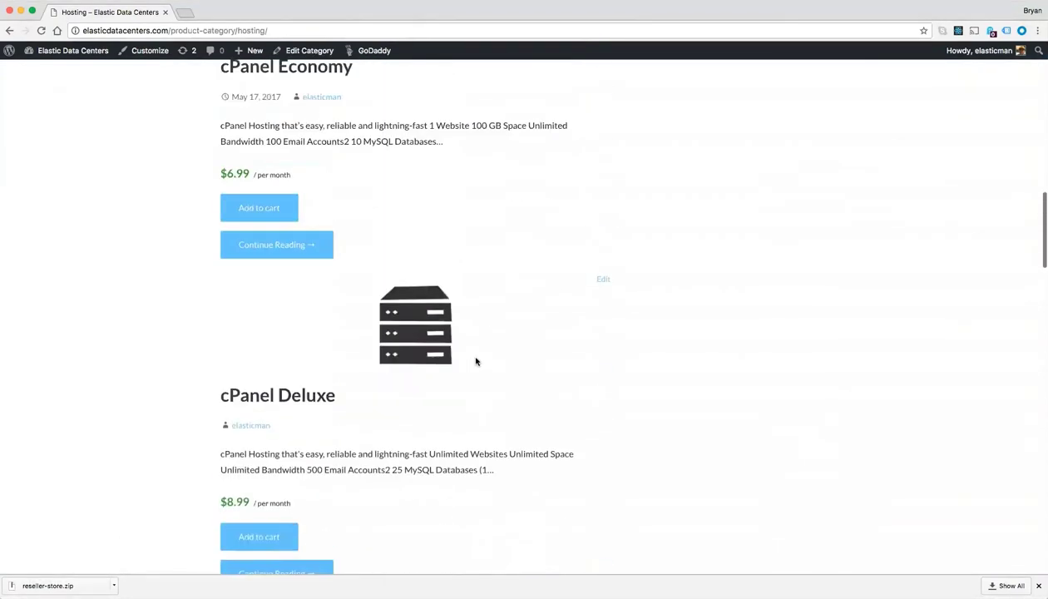
scroll(476, 358, "up", 3)
- Review the Economy, Deluxe and Ultimate cPanel Hosting plans, then return Home
mouse_move(537, 298)
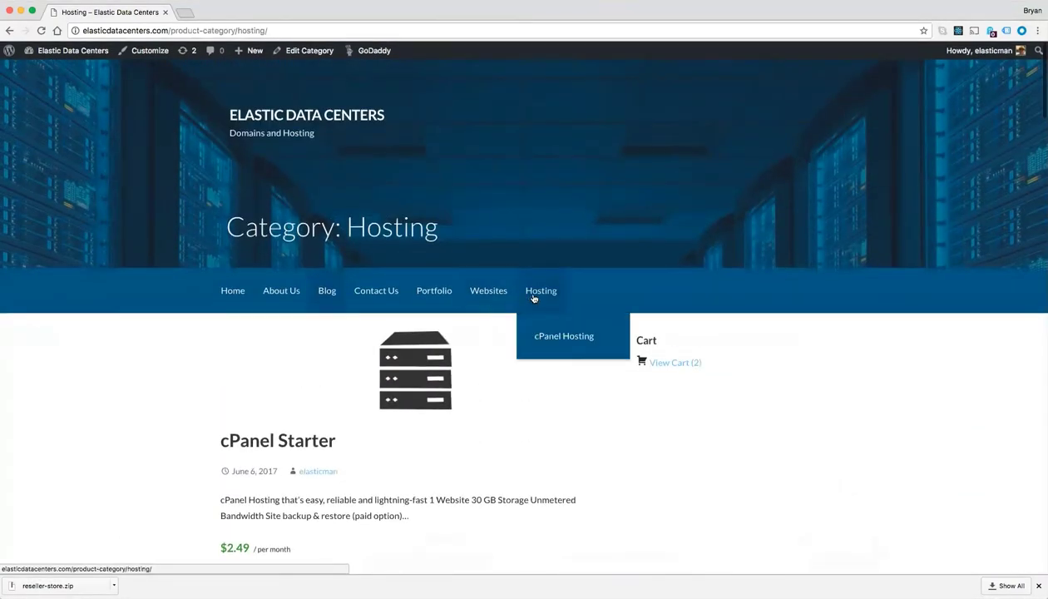
left_click(564, 337)
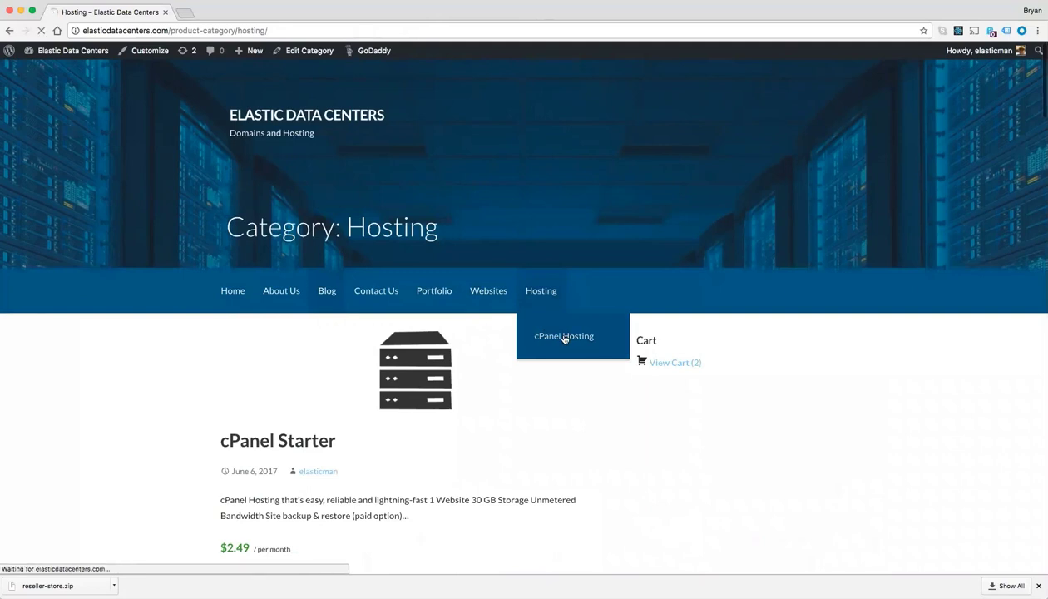
scroll(539, 349, "down", 7)
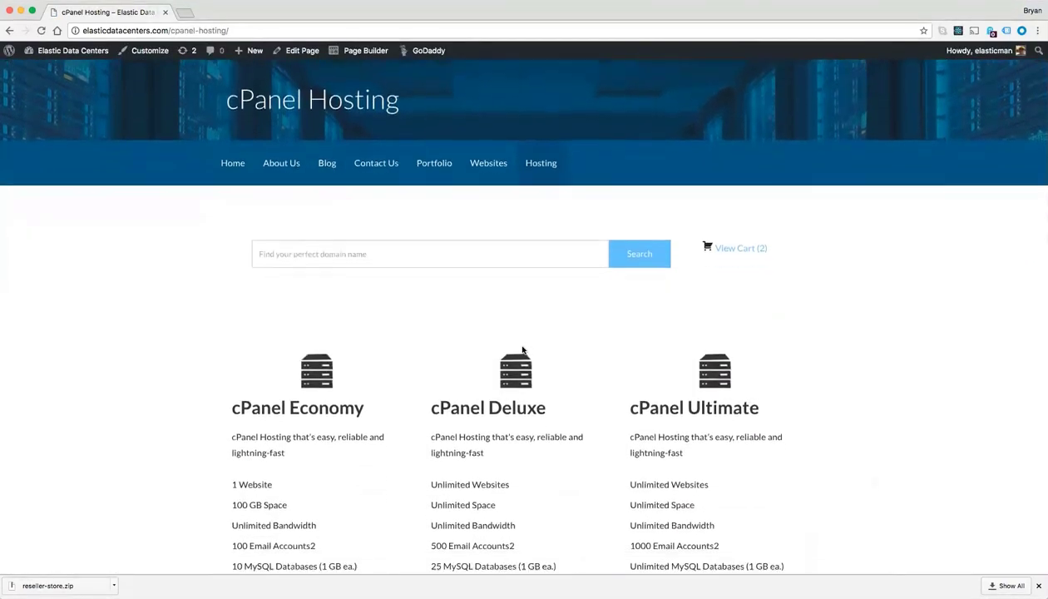
scroll(522, 350, "down", 10)
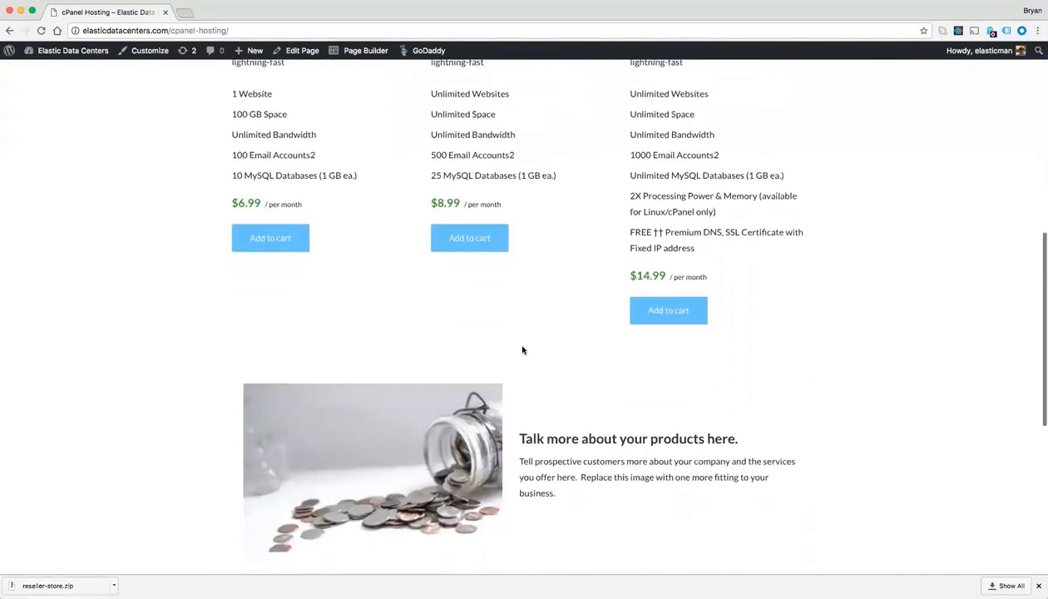
scroll(522, 350, "down", 4)
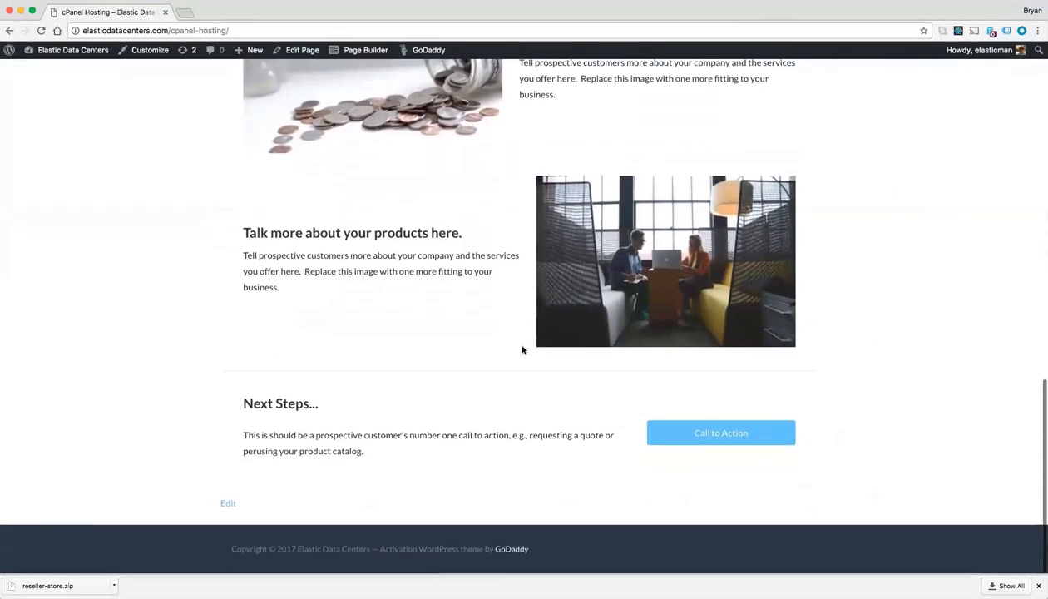
scroll(522, 349, "up", 11)
scroll(522, 349, "up", 8)
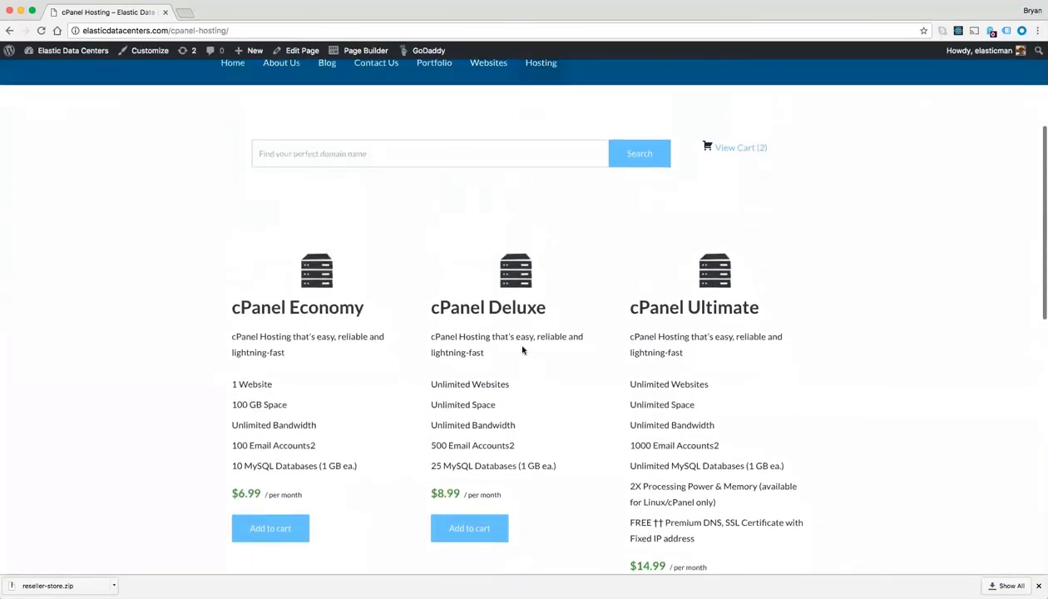
scroll(524, 351, "up", 3)
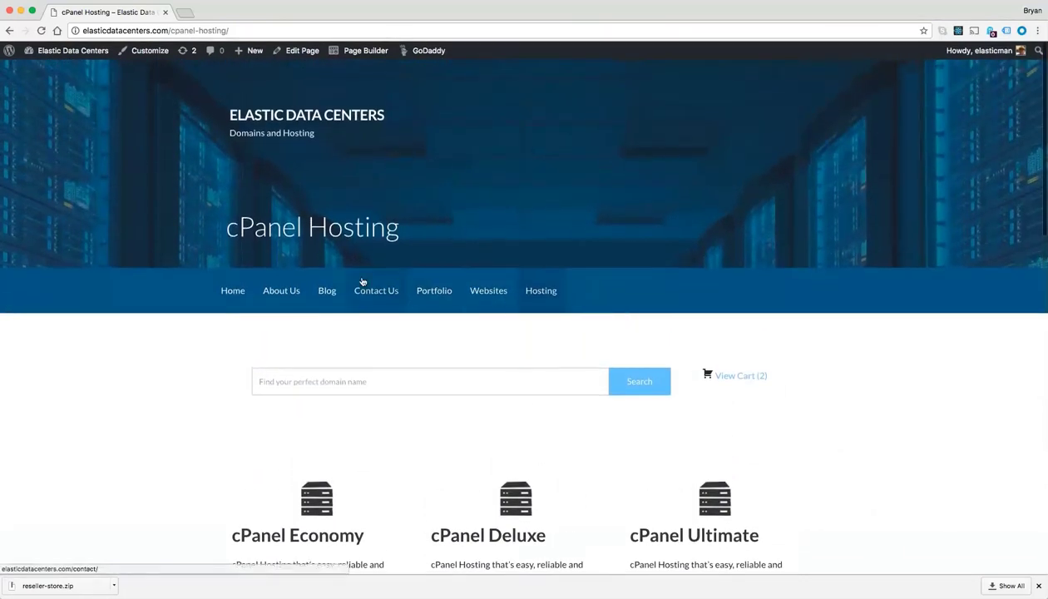
left_click(233, 292)
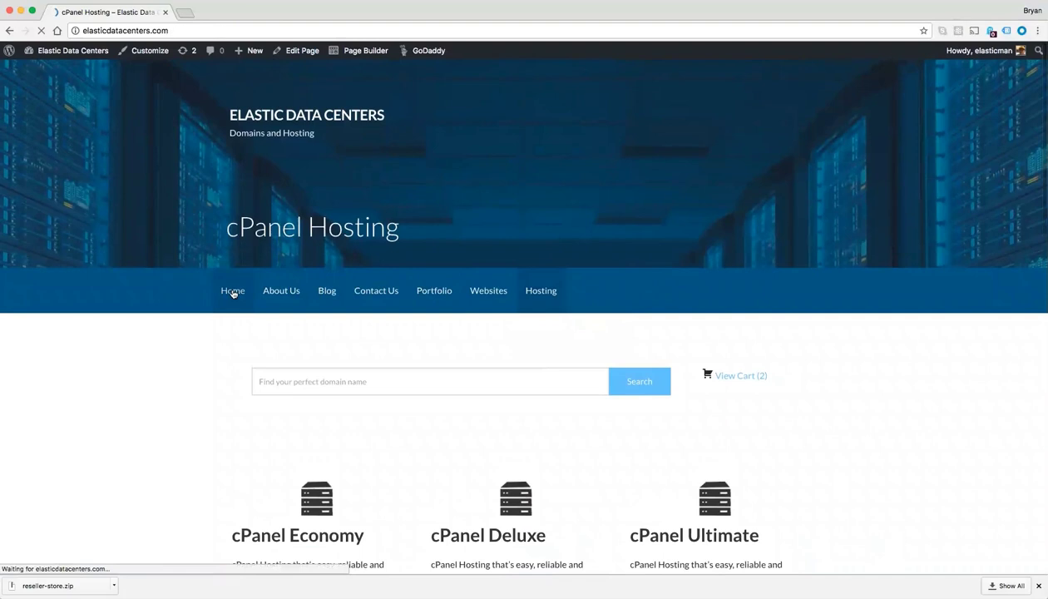